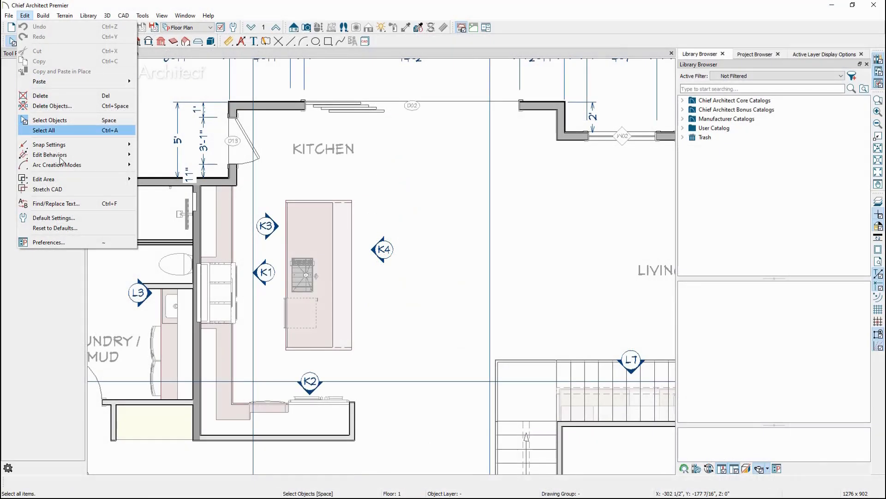
- Bring up the program Preferences dialog over the Nashville floor plan
click(74, 244)
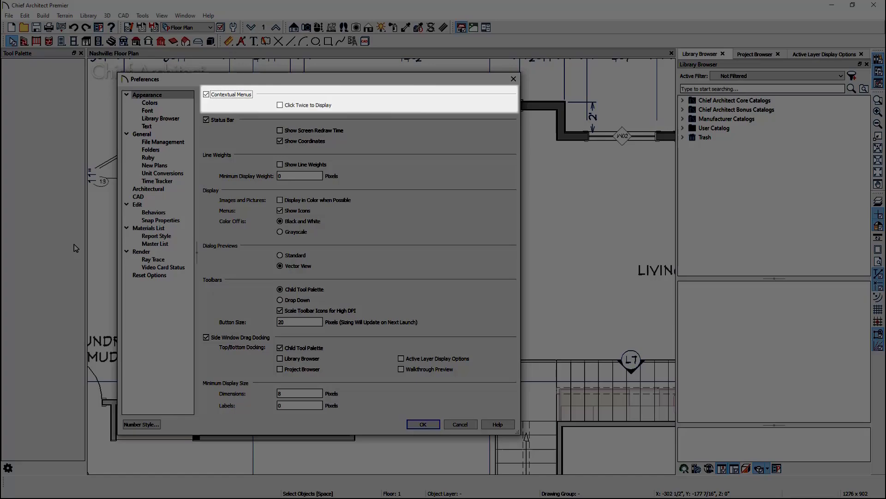
- Dismiss Preferences and show the context menu on the kitchen island cabinet
key(Return)
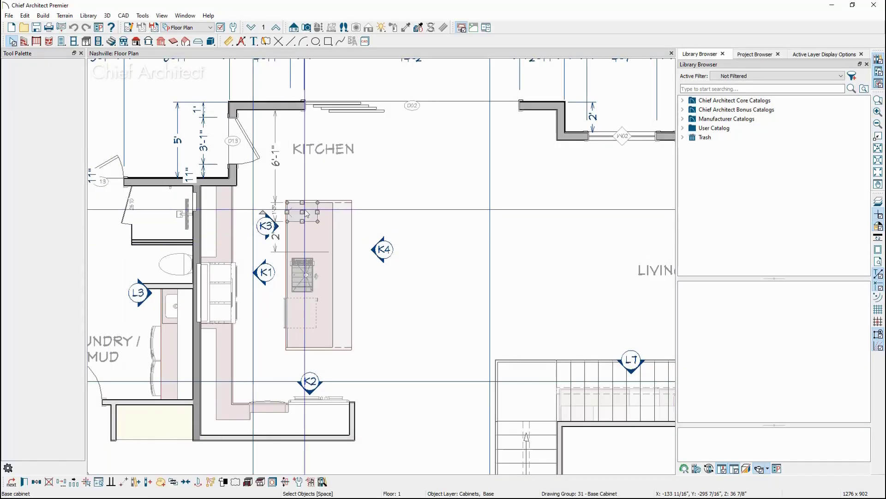
right_click(307, 214)
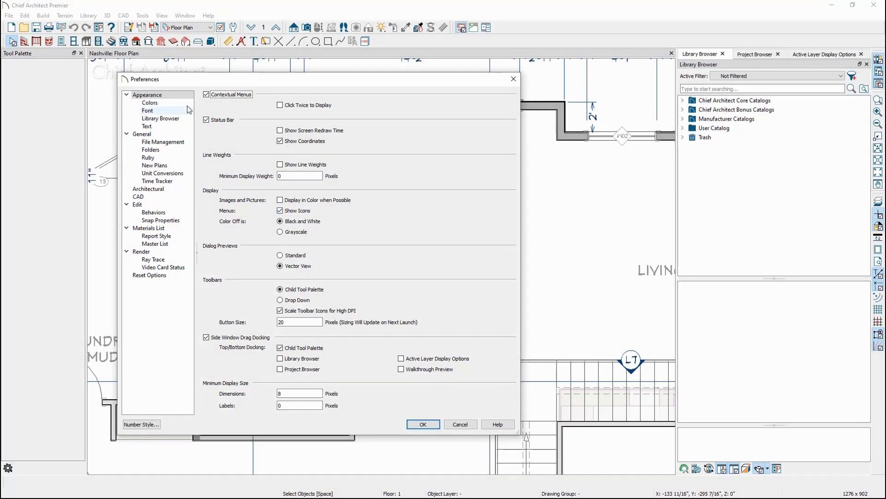
- In Colors, set the edge handle fill to light green and selection fill to cyan
click(182, 105)
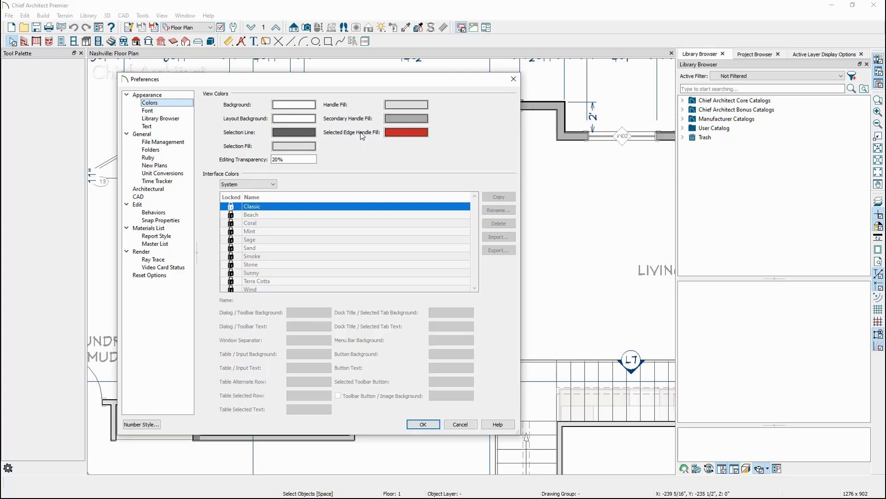
click(396, 133)
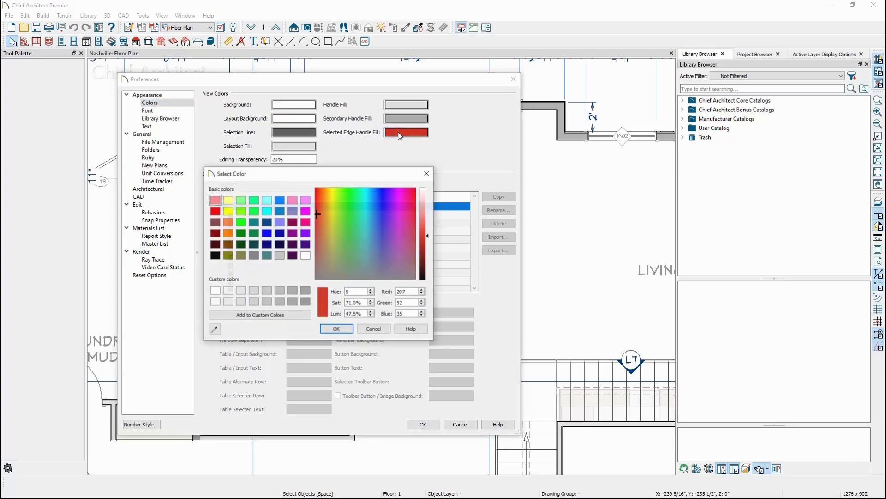
click(240, 200)
click(337, 328)
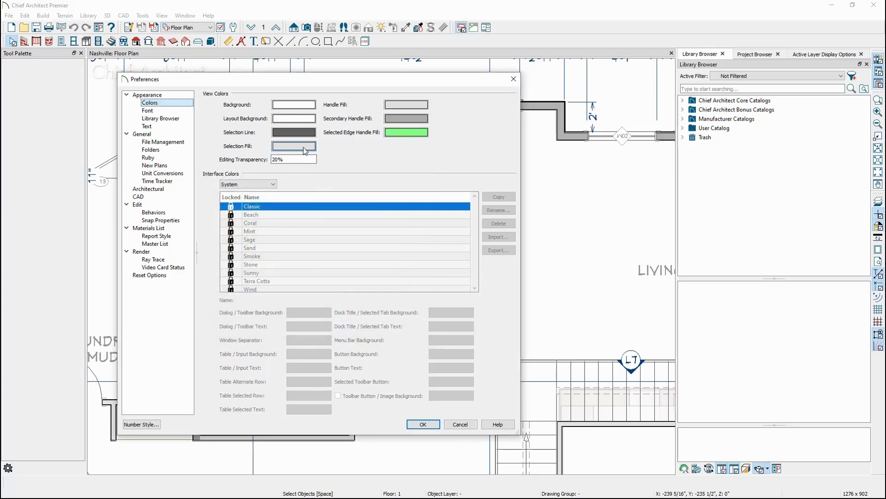
click(302, 146)
click(267, 200)
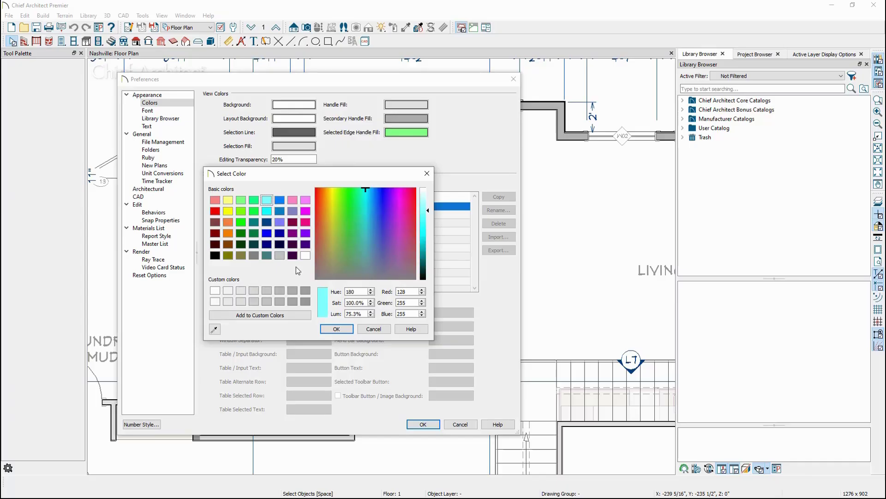
click(338, 329)
- Set the selection line to dark blue, apply, and select the island to check the colours
click(300, 133)
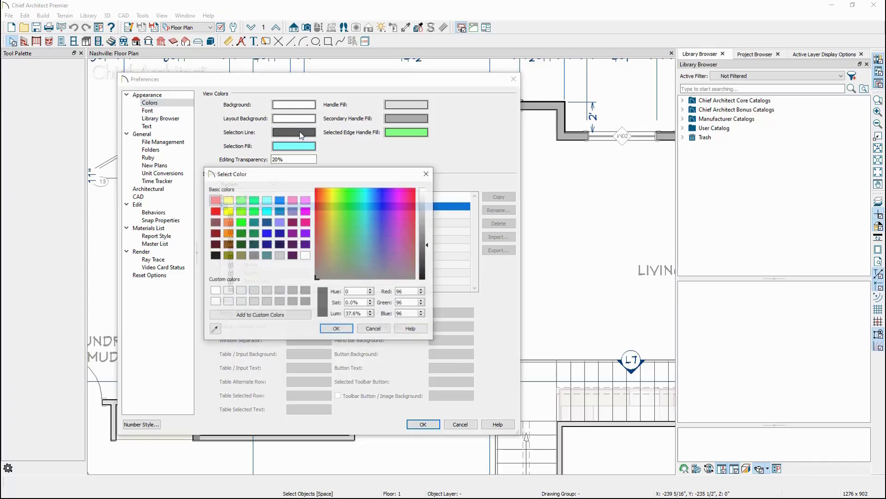
click(267, 222)
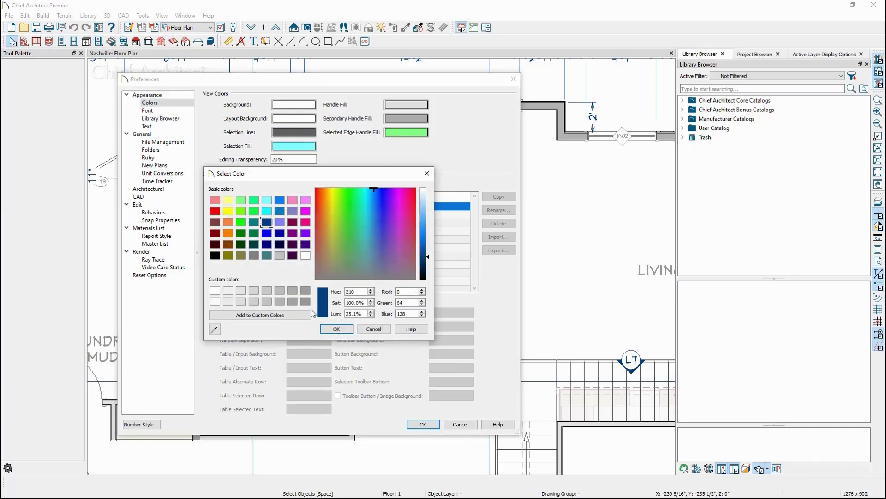
click(336, 329)
click(424, 424)
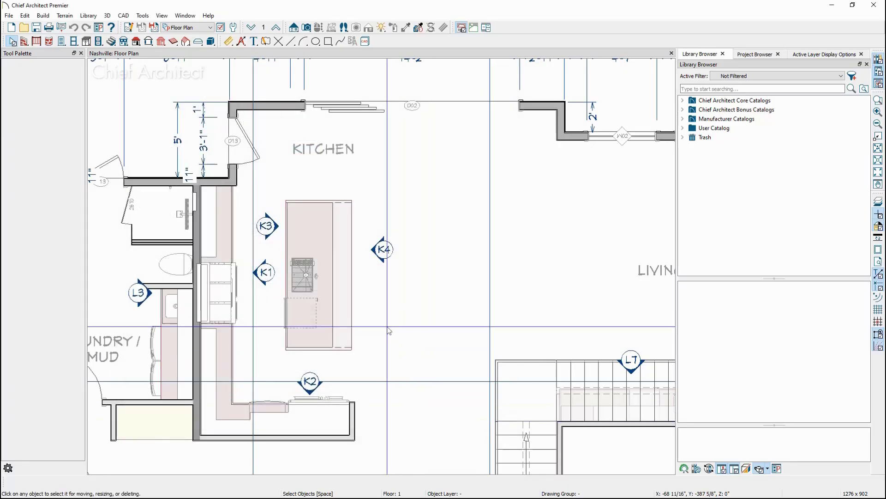
click(353, 274)
drag(353, 275, 360, 278)
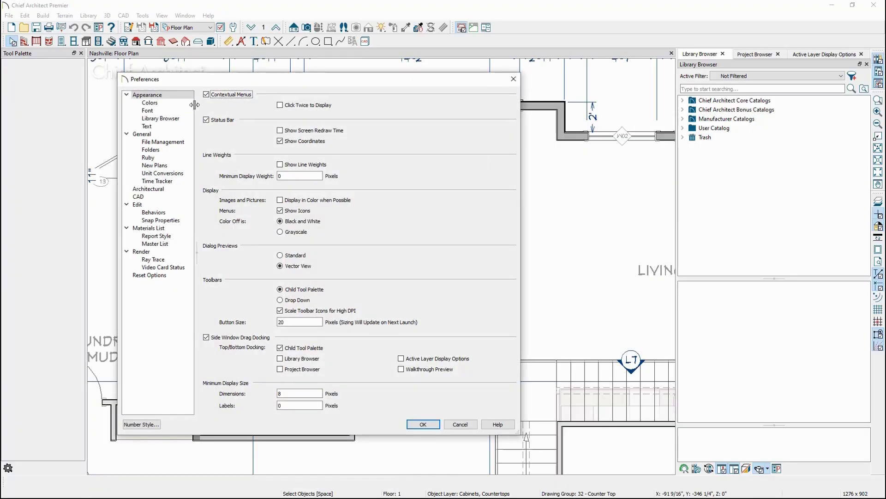
- Apply the Mint interface theme and make an editable copy of it
click(183, 103)
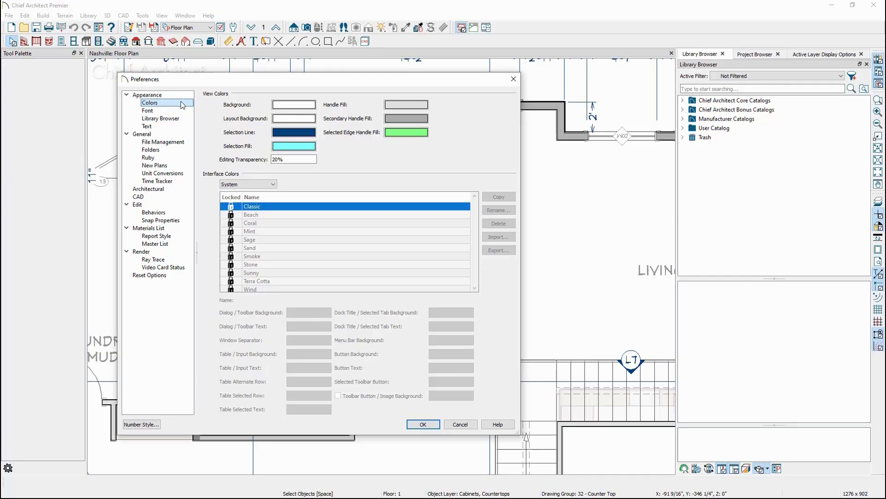
click(262, 185)
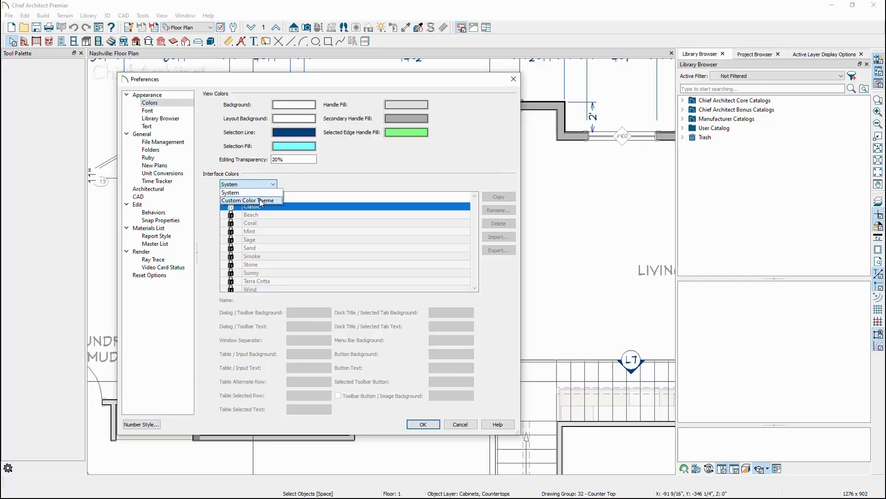
click(260, 198)
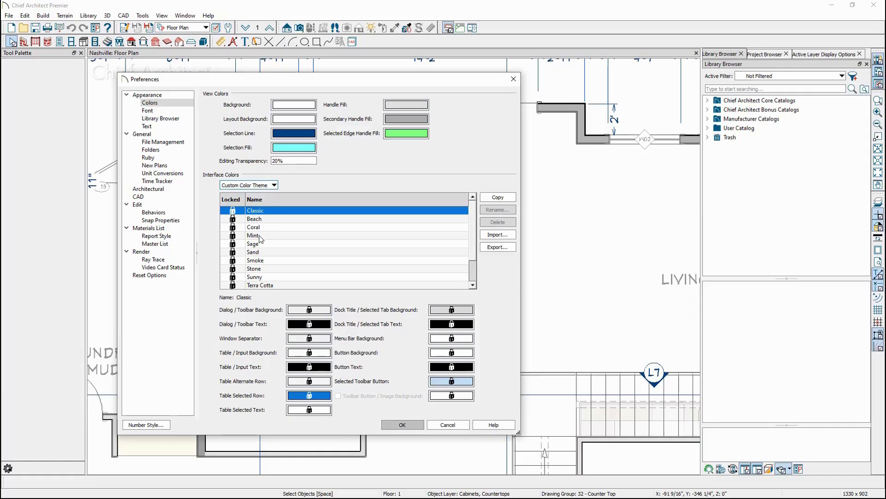
click(259, 236)
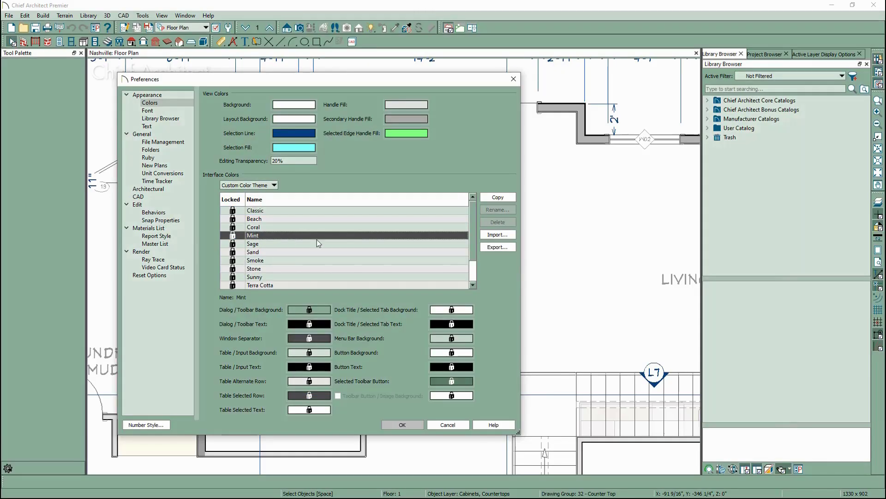
click(503, 198)
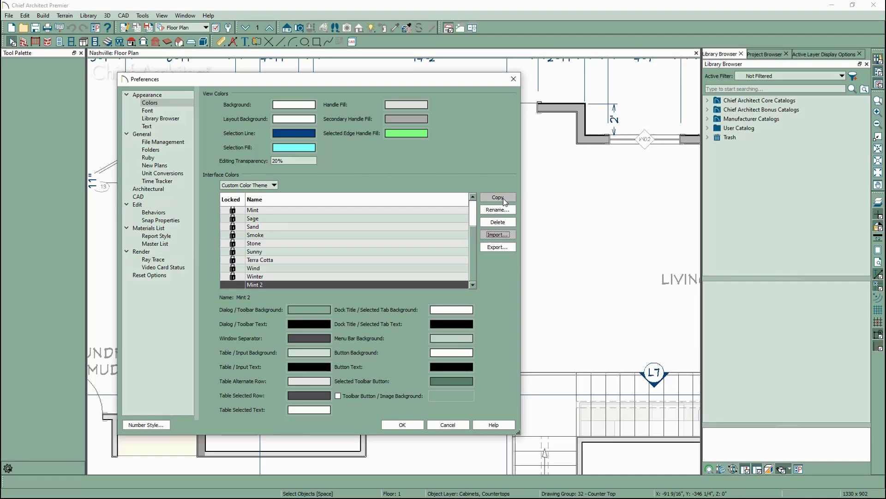
- Give the copy a light-green dialog/toolbar background, then revert to System colours
click(317, 309)
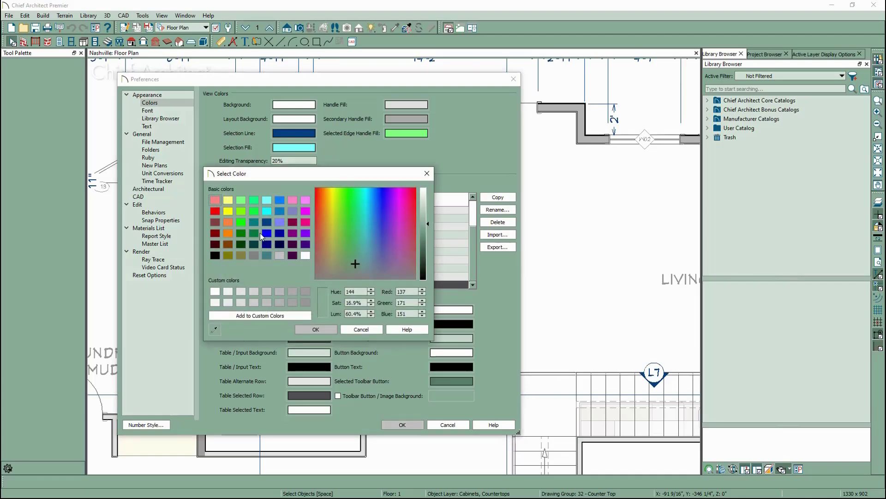
click(242, 203)
click(312, 329)
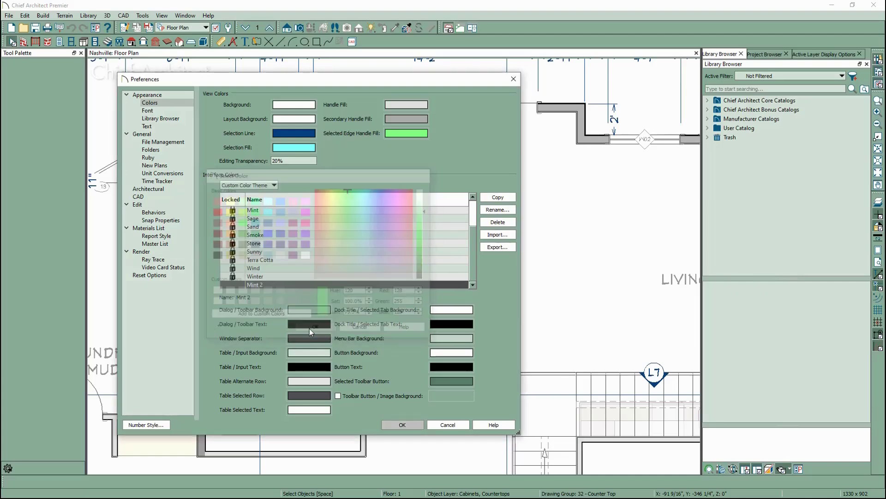
click(274, 186)
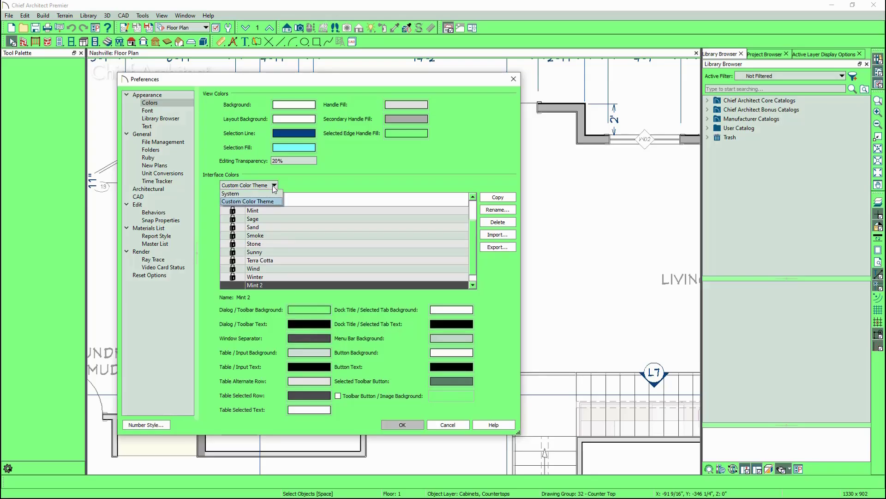
click(235, 193)
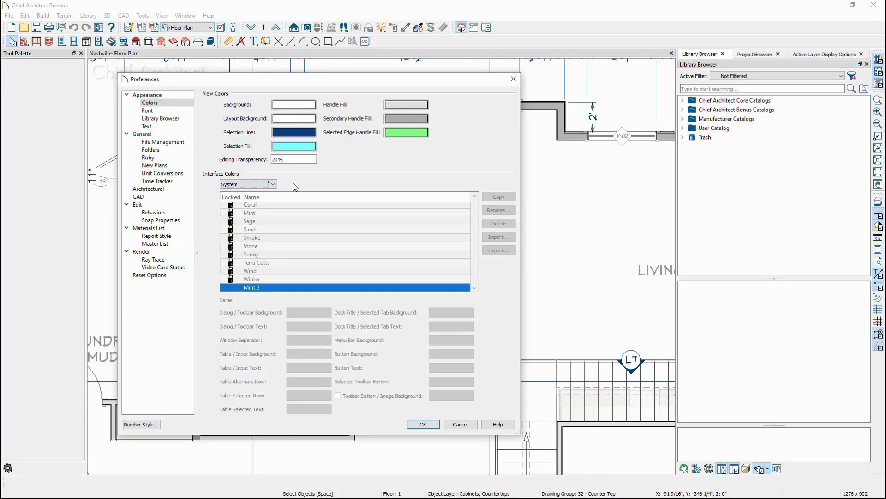
- Show the General page with undo limits, update checks and startup settings
click(174, 136)
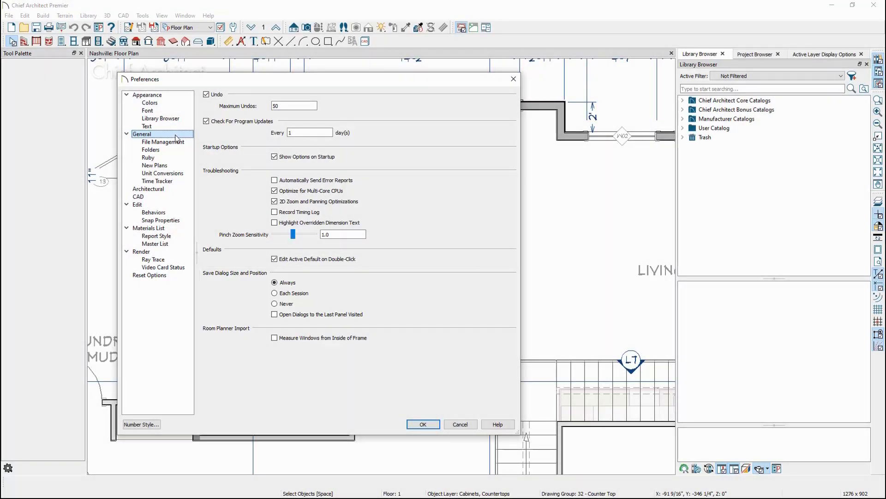
- Show the File Management page with auto save, file locking and archive settings
click(182, 142)
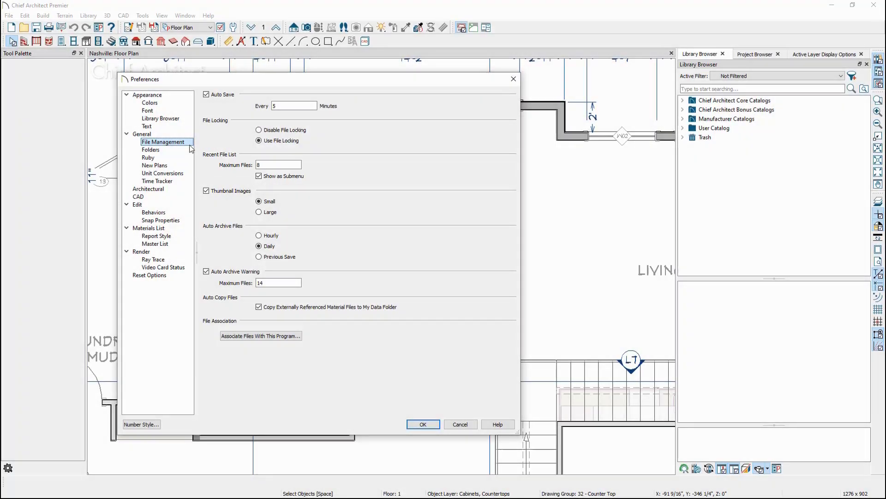
- Show the Folders page listing data, temporary, undo and system library paths
click(185, 152)
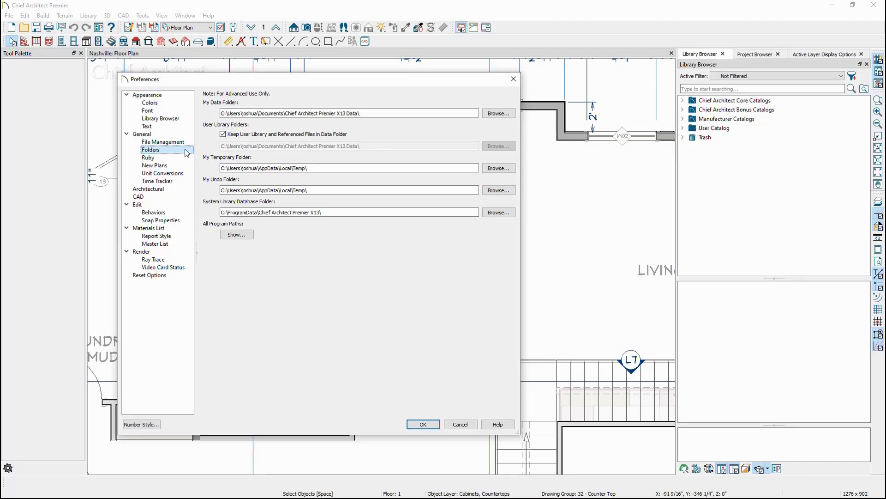
- Show the New Plans page with the U.S. and metric plan and layout templates
click(184, 168)
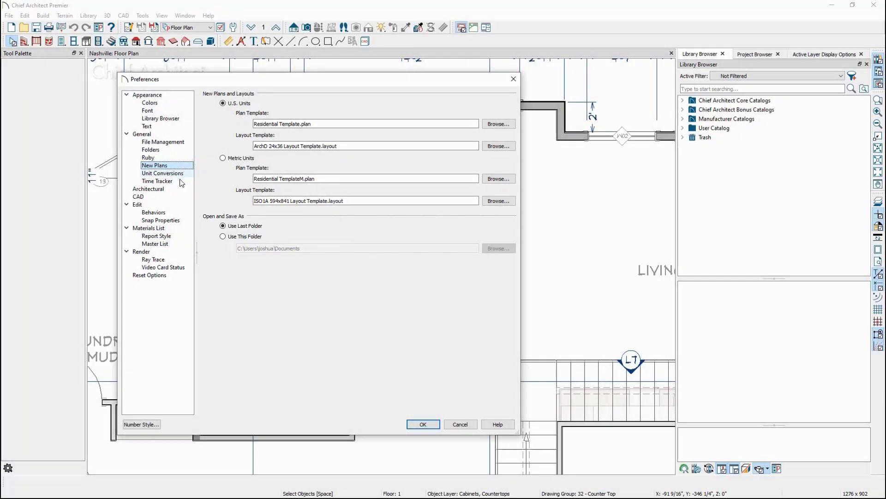
- Show the CAD page with CAD block, line property and sun angle settings
click(139, 196)
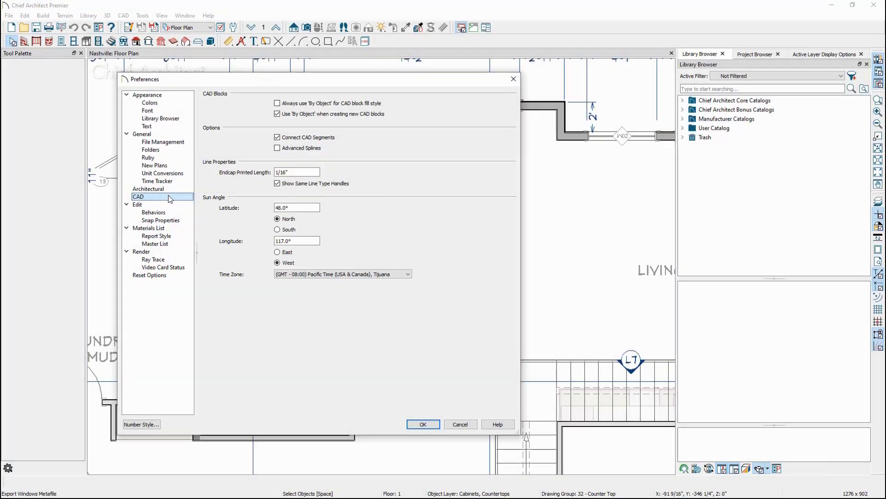
- Show the Edit page with crosshair, selection handle and marquee selection settings
click(169, 206)
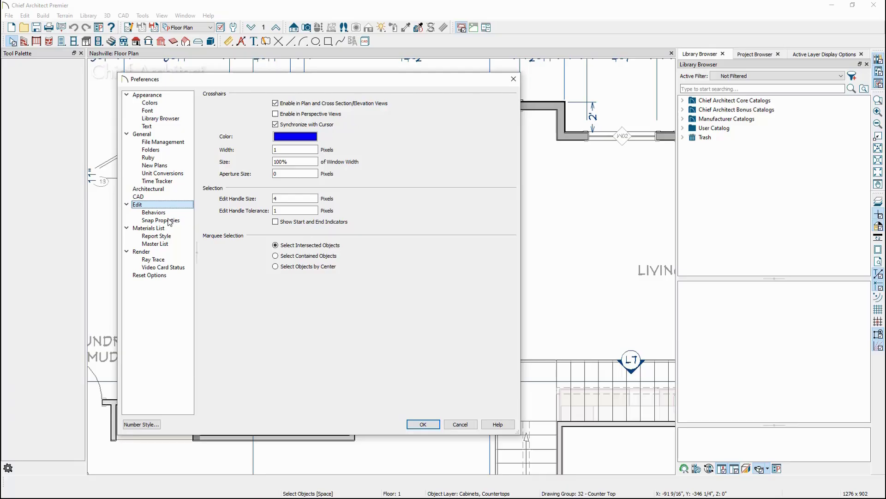
- Show the Reset Options page listing restore-to-defaults buttons for message boxes, dialogs and toolbars
click(151, 276)
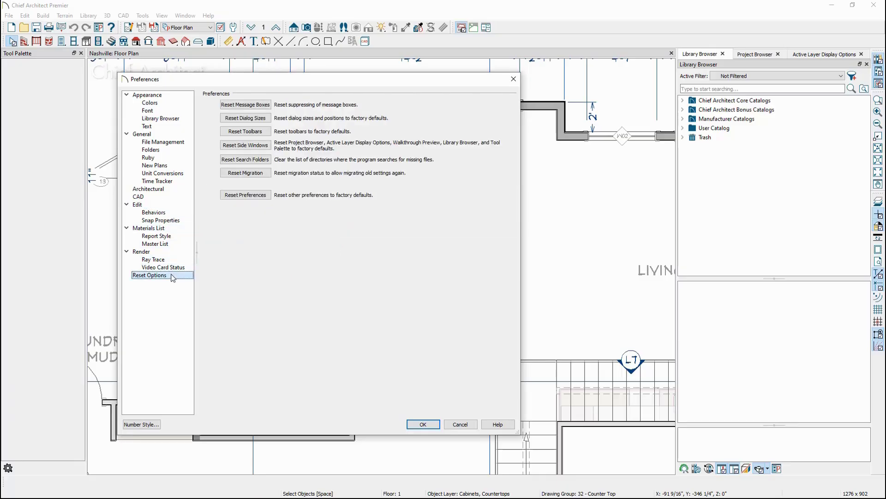